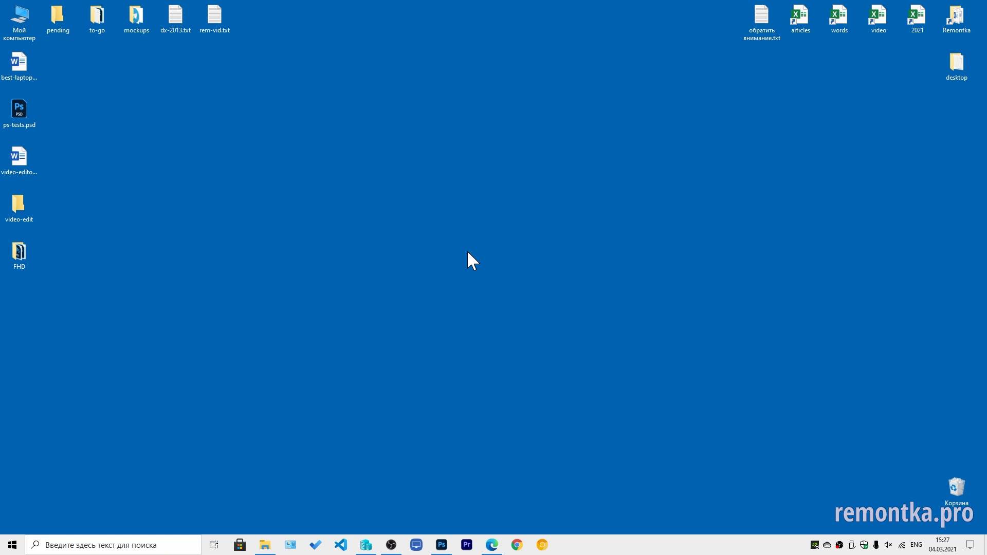
Look for the Видеоредактор entry in the list of installed apps
click(12, 546)
scroll(53, 393, down, 15)
scroll(49, 388, down, 5)
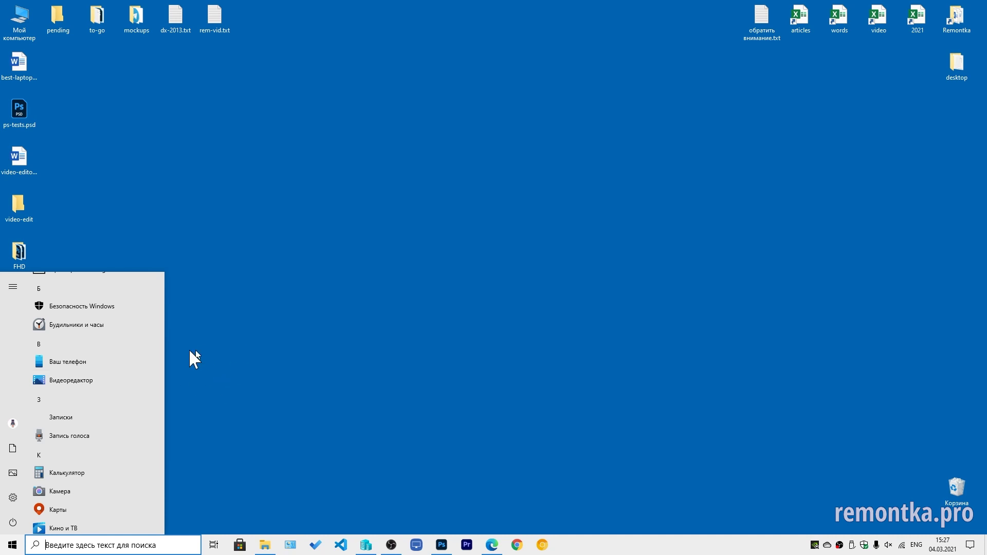
click(280, 346)
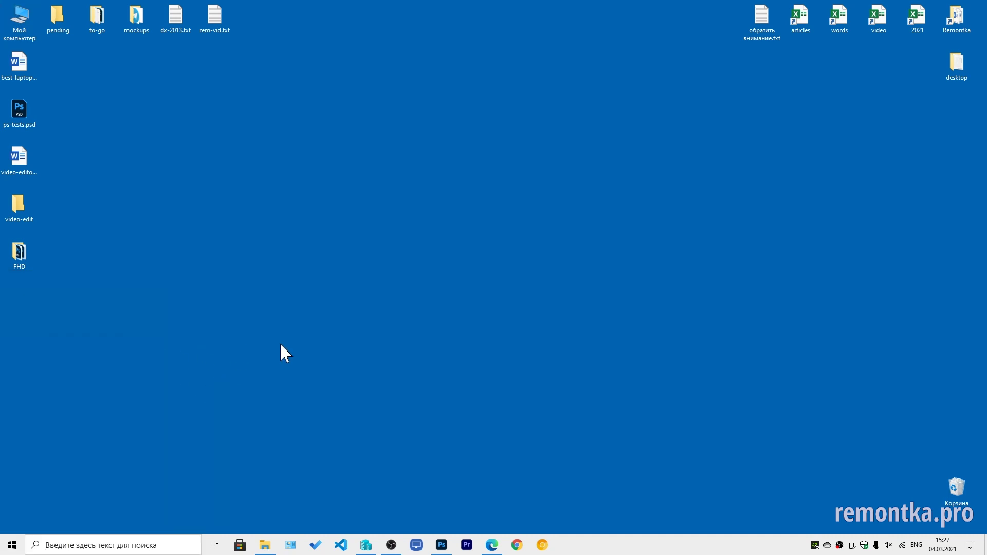
Open logo-ready.mp4 from the desktop's FHD folder with Фотографии and pause its playback
double_click(31, 254)
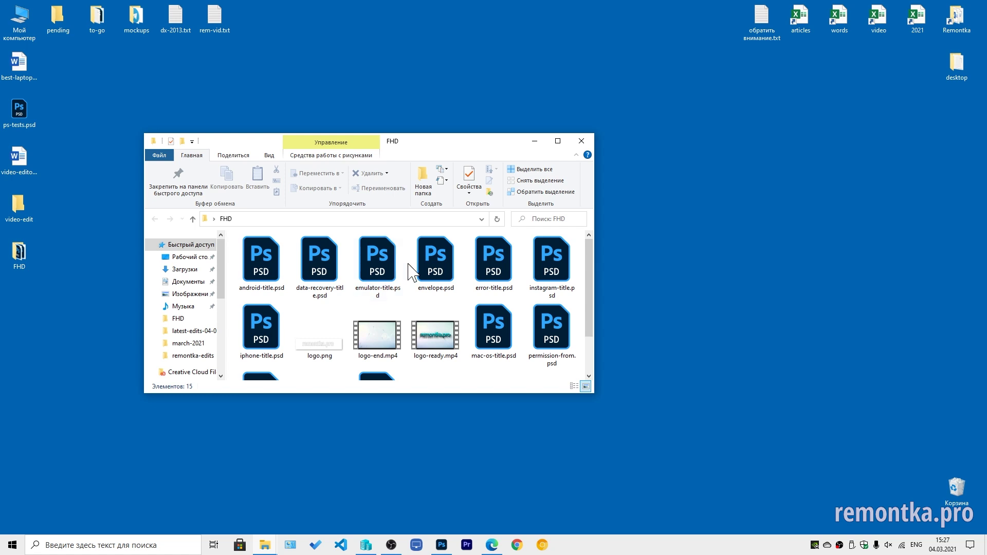
scroll(423, 260, down, 2)
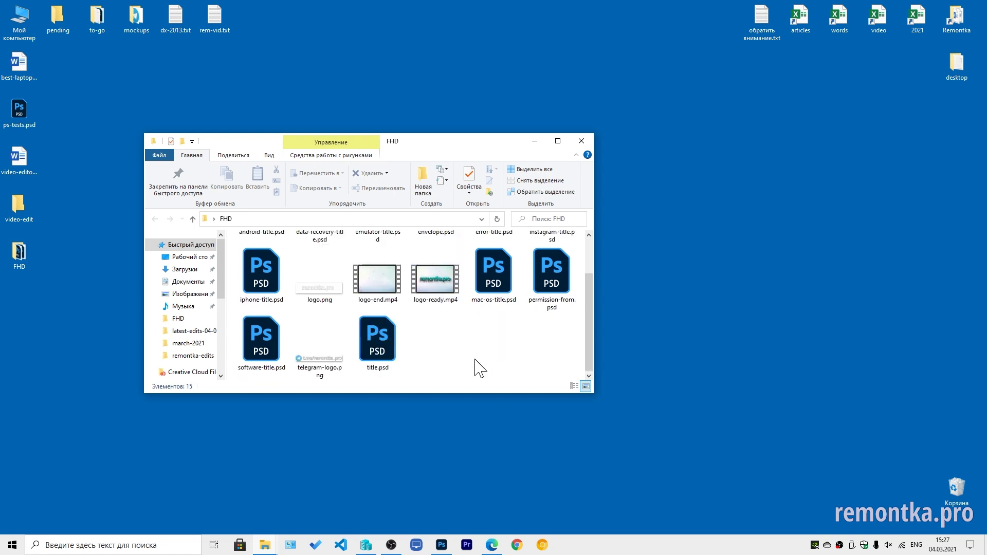
right_click(437, 285)
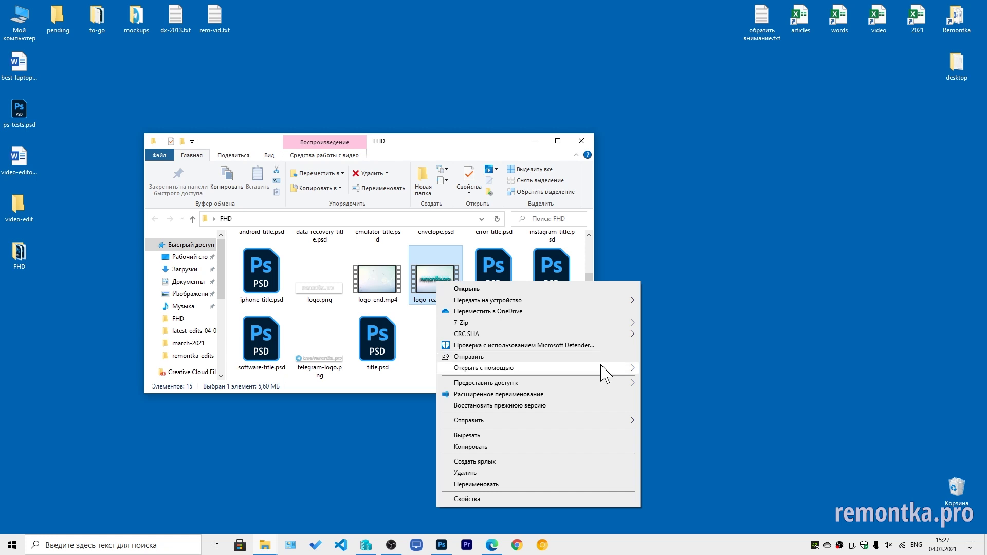
mouse_move(602, 365)
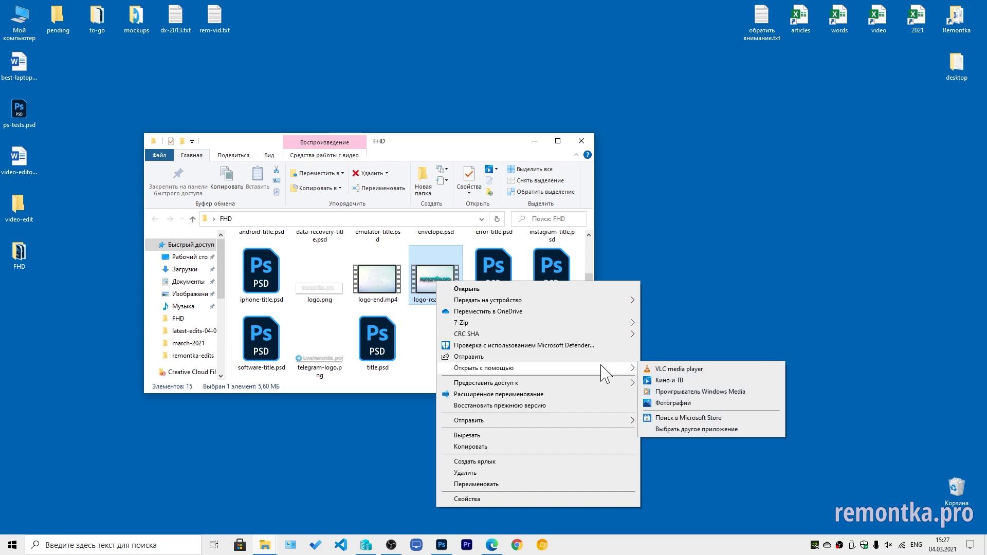
click(681, 404)
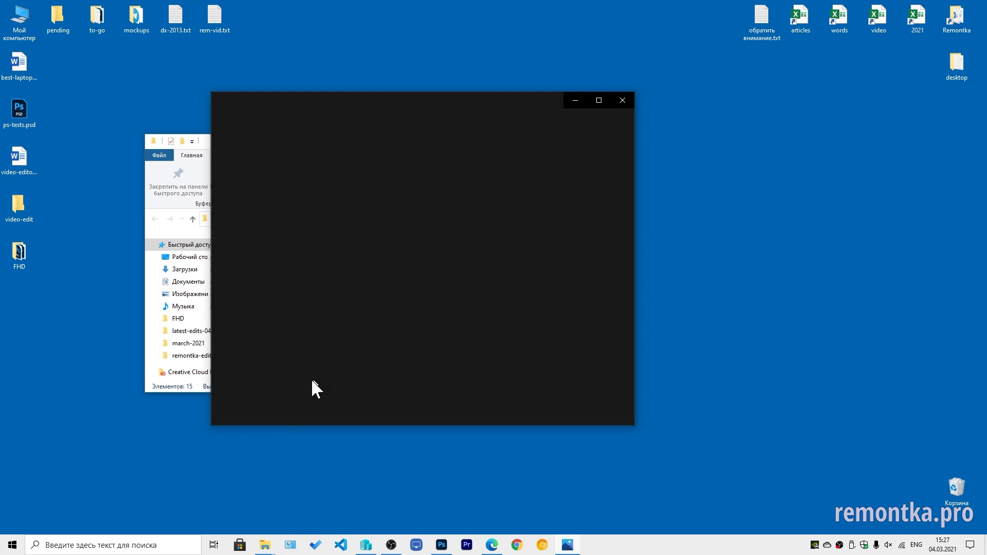
click(225, 413)
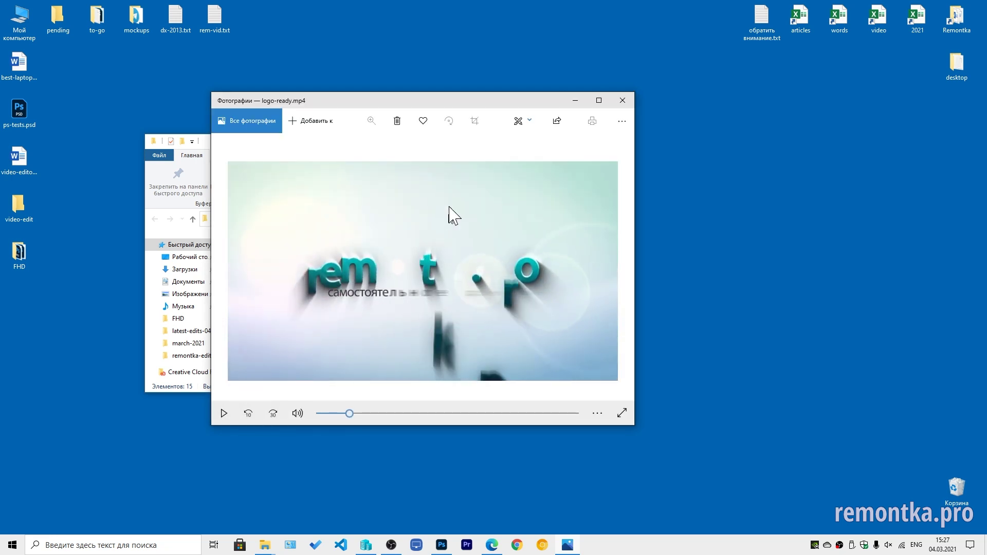
Examine the editing options offered for the open video in a narrower window, and close the video and its folder
drag(633, 193, 813, 201)
drag(813, 265, 601, 271)
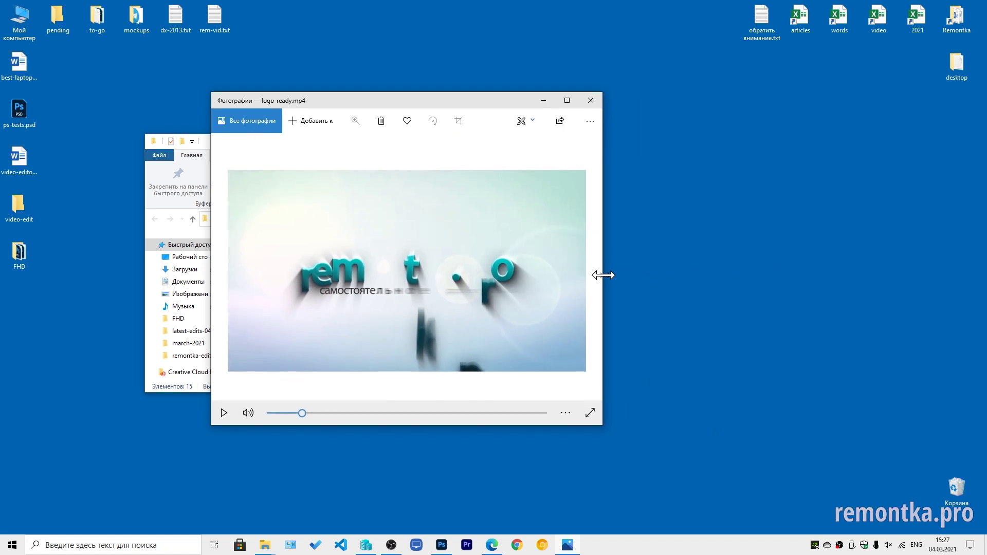
click(533, 121)
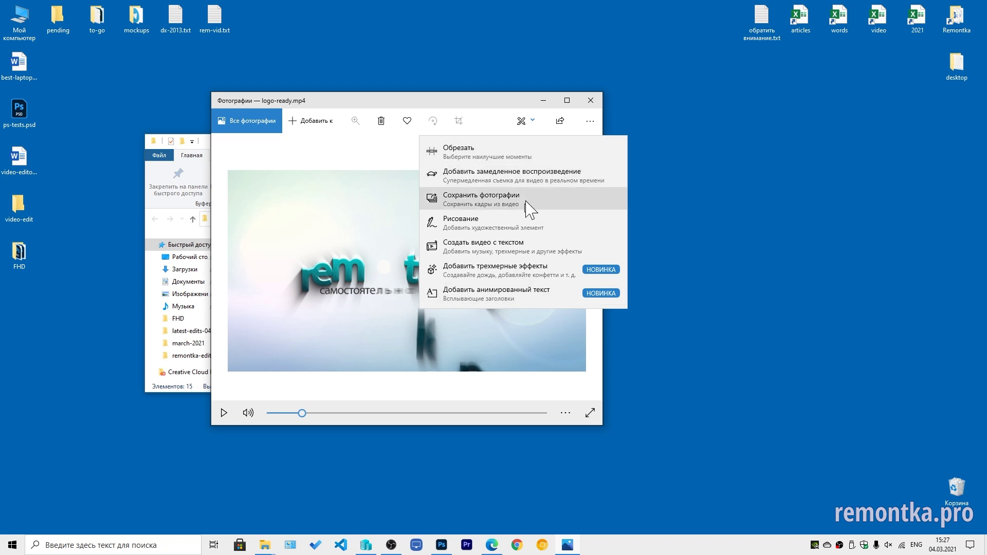
click(591, 101)
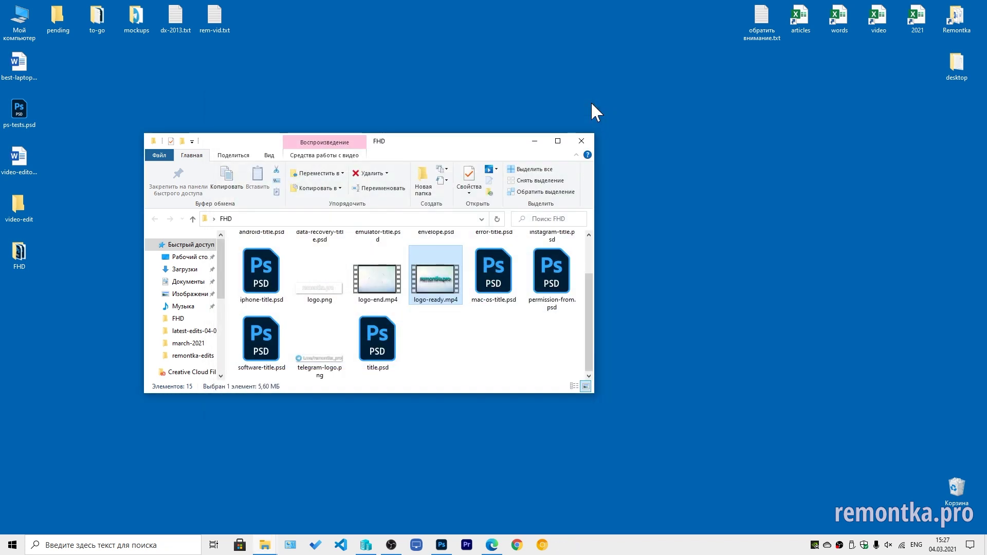
click(586, 139)
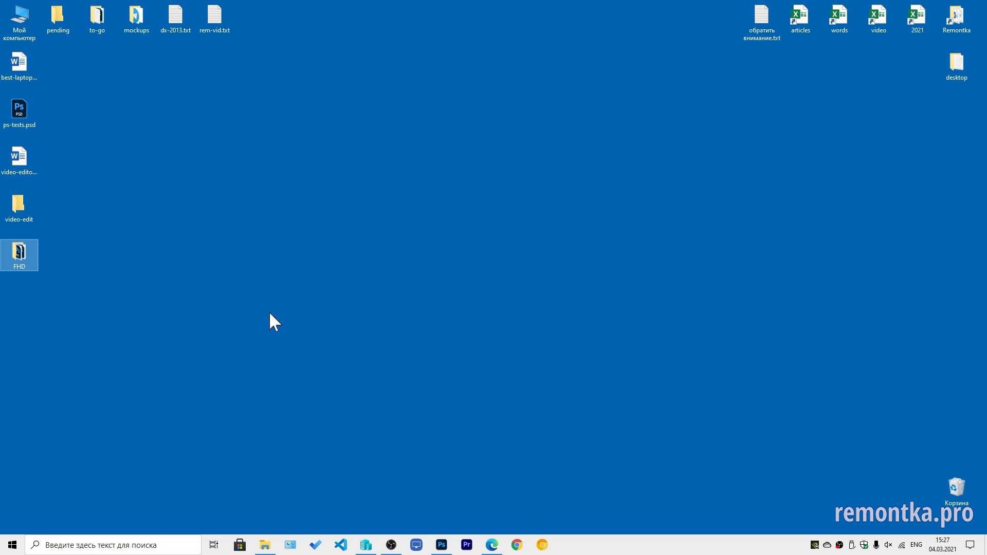
Launch Видеоредактор from the list of installed apps
click(12, 545)
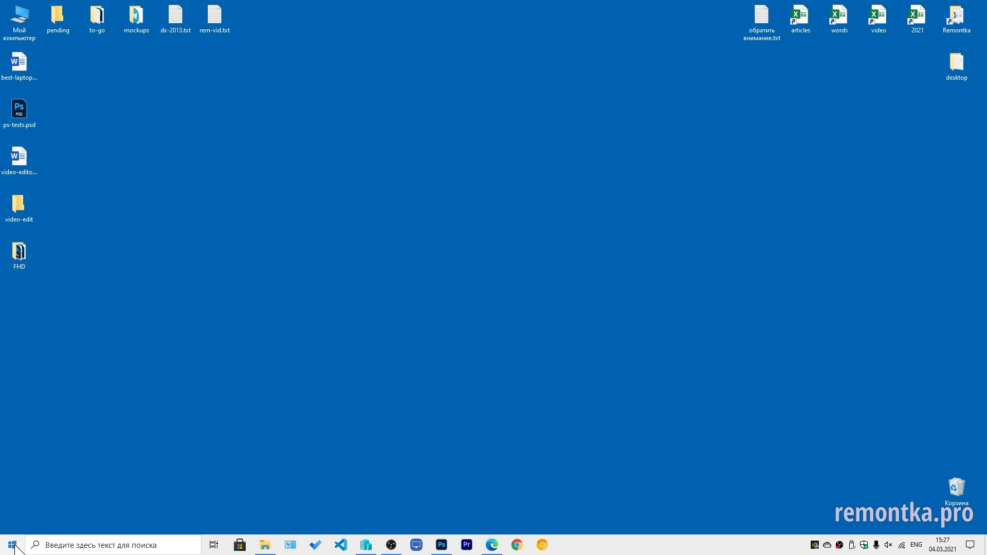
scroll(45, 366, down, 3)
scroll(44, 361, down, 15)
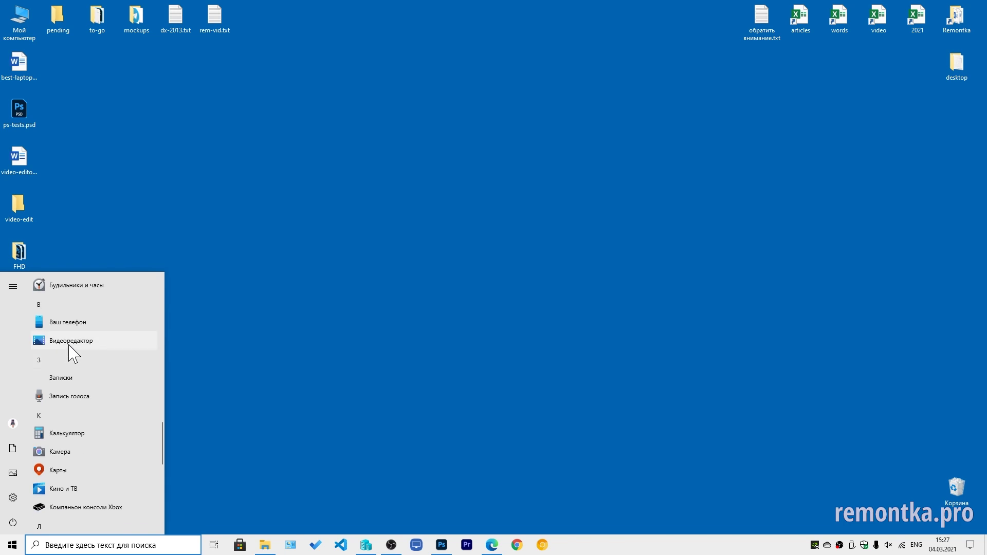
click(72, 345)
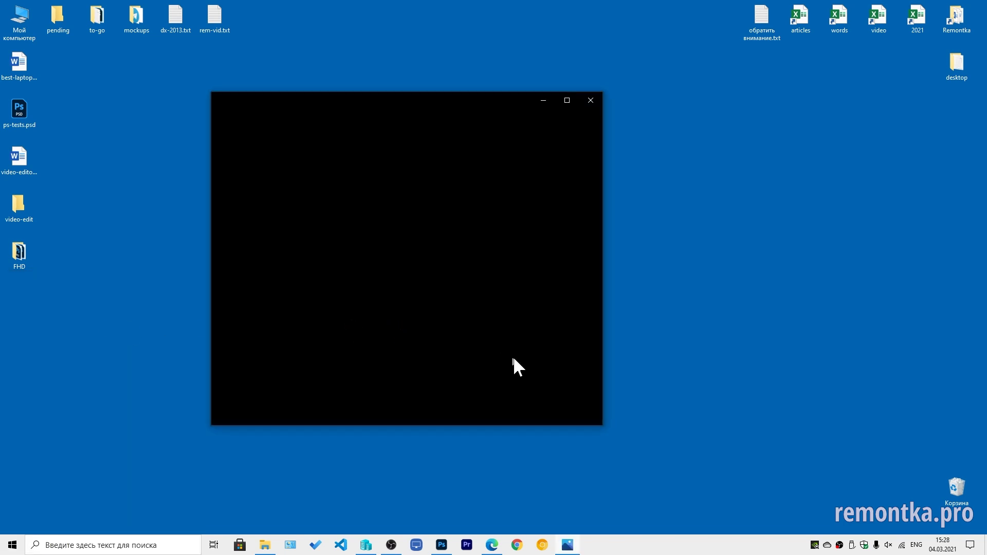
Create a new video project named remontka.pro
click(303, 195)
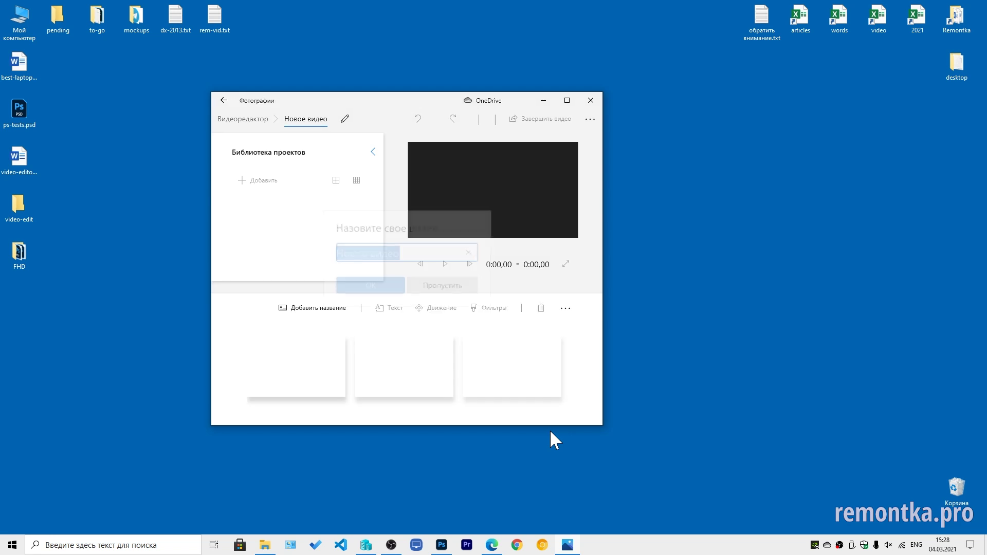
text(r)
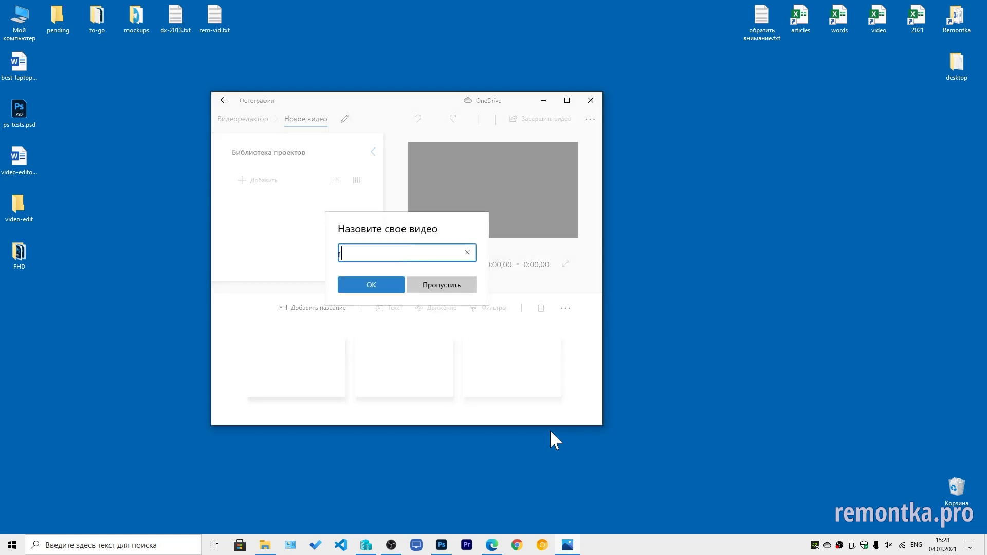
text(emontka.pro)
click(386, 287)
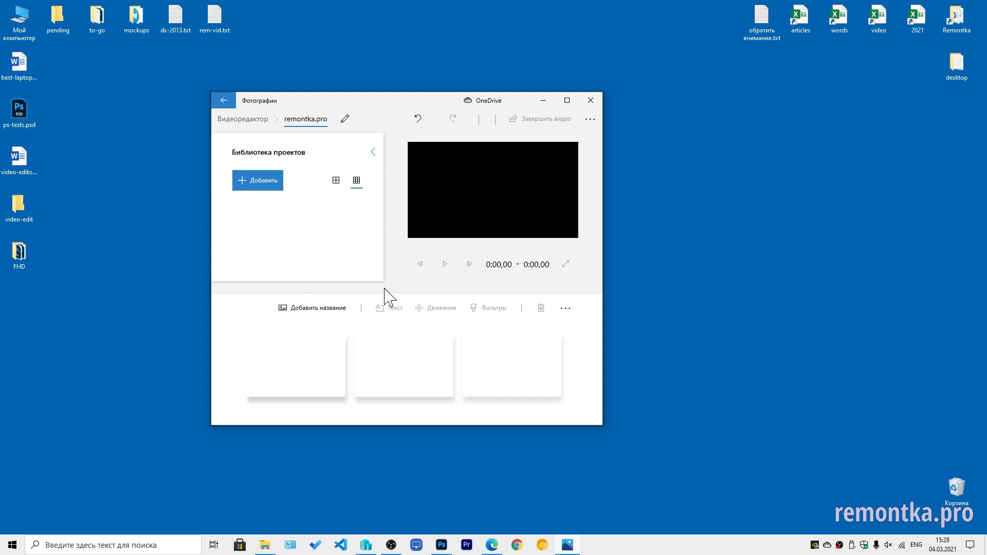
Add the logo-end.mp4 and logo-ready.mp4 videos from this computer to the project library
click(259, 186)
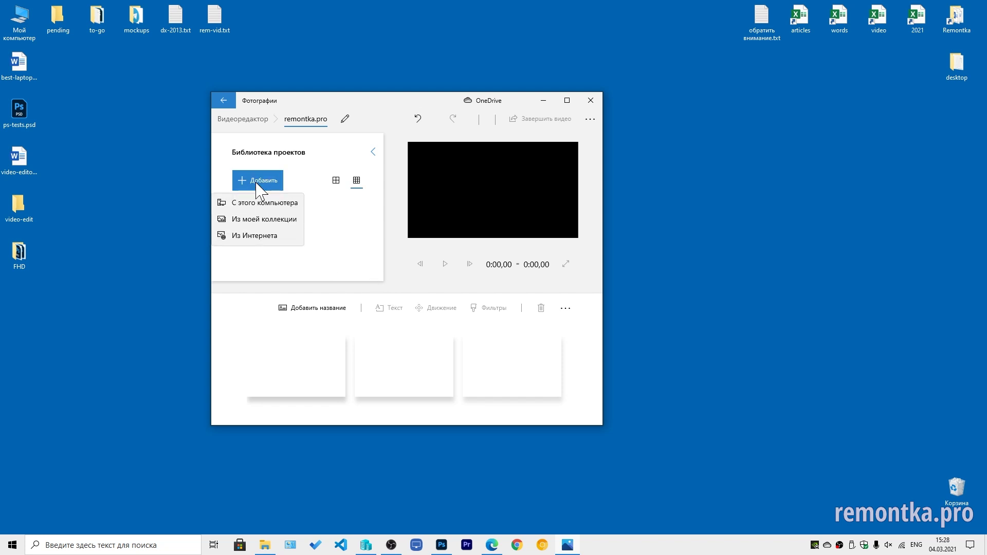
click(260, 203)
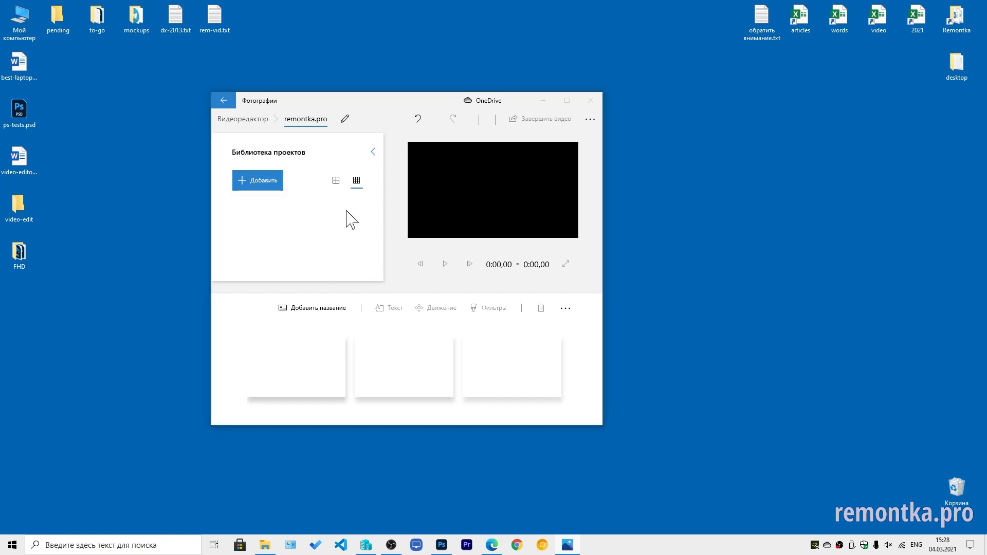
click(385, 182)
ctrl+click(440, 191)
click(445, 307)
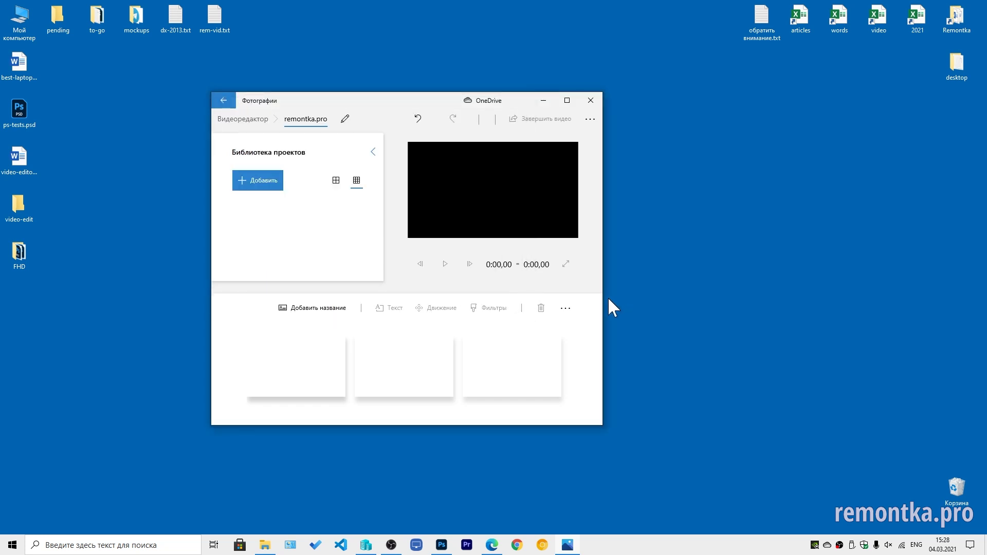
Enlarge the editor window in width and height and deselect both clips in the project library
drag(602, 307, 819, 313)
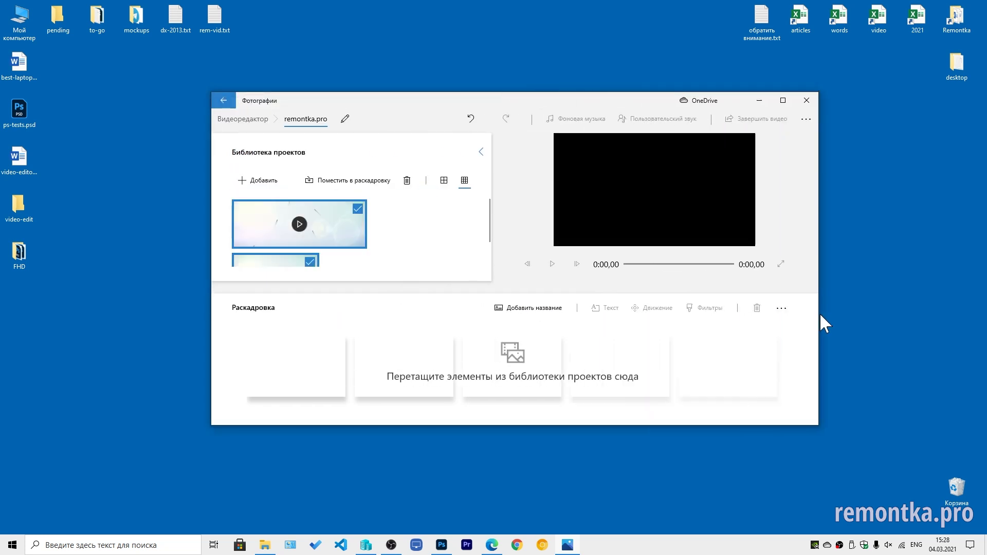
drag(365, 425, 365, 457)
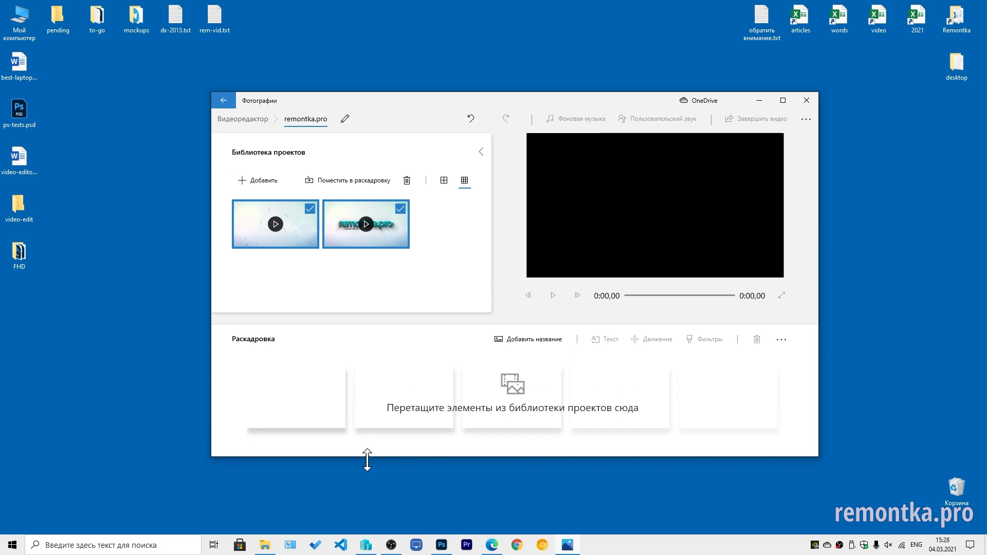
click(335, 276)
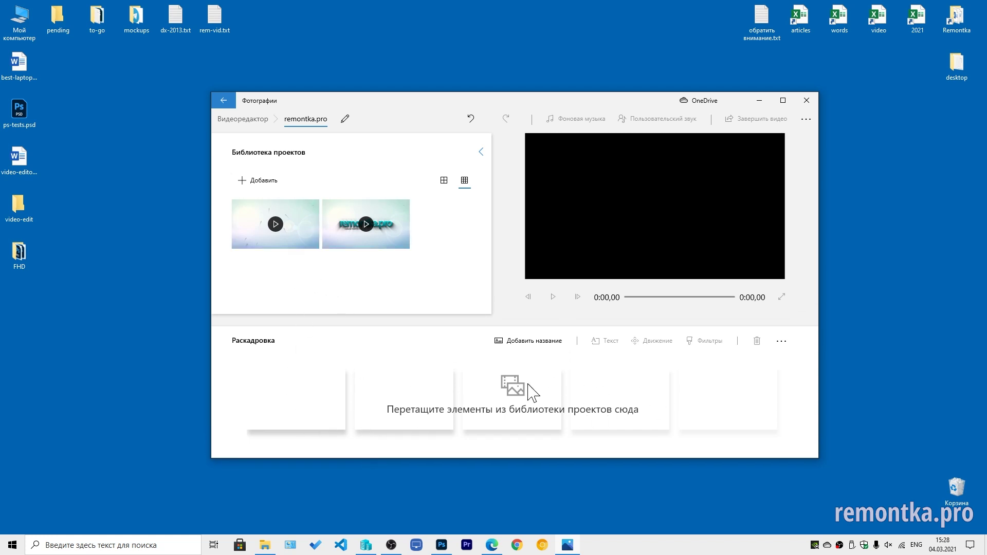
Place the remontka.pro logo clip first and the other library clip second in the storyboard, and select the first clip
drag(392, 236, 314, 411)
drag(289, 234, 403, 416)
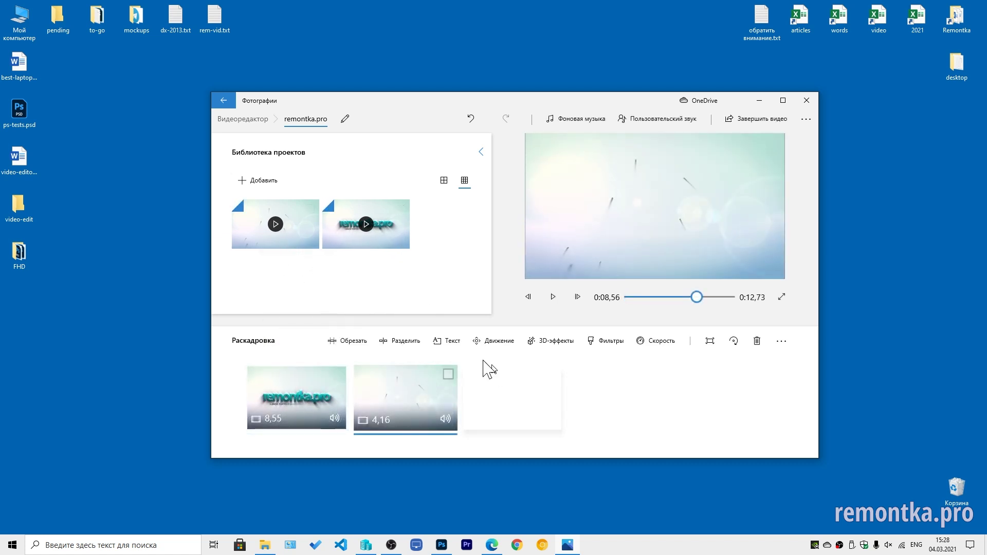
click(321, 404)
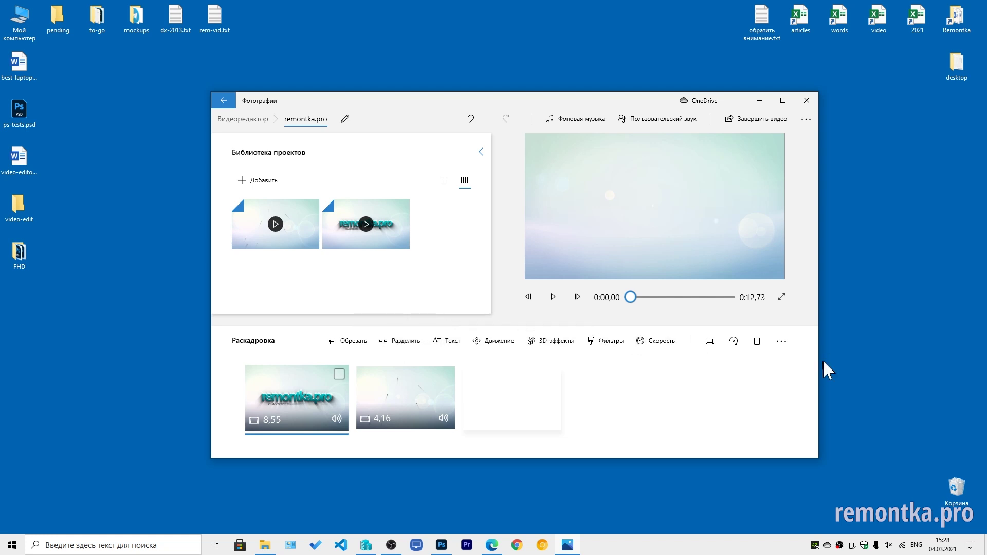
Narrow the editor window and examine the additional storyboard commands that no longer fit in it
drag(807, 364, 594, 364)
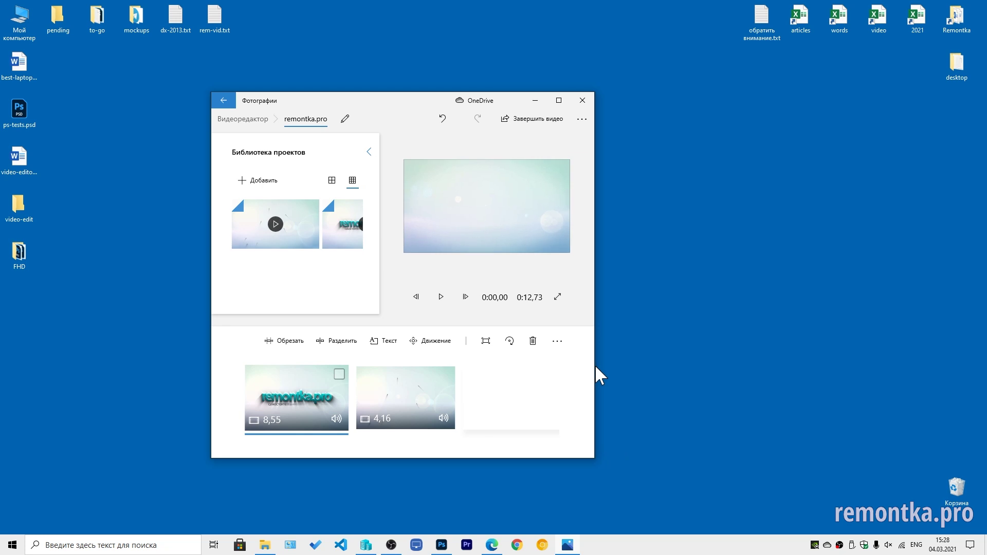
click(555, 343)
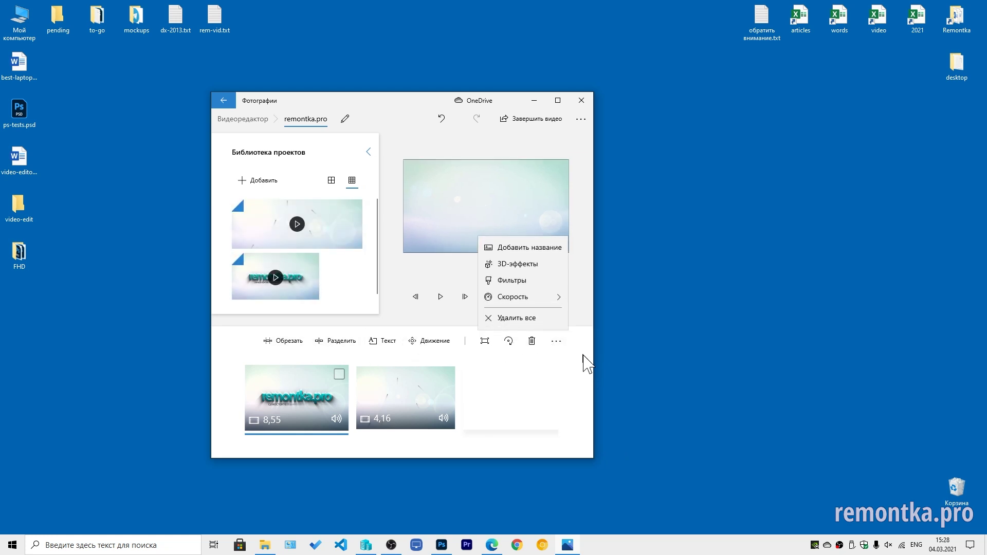
click(561, 396)
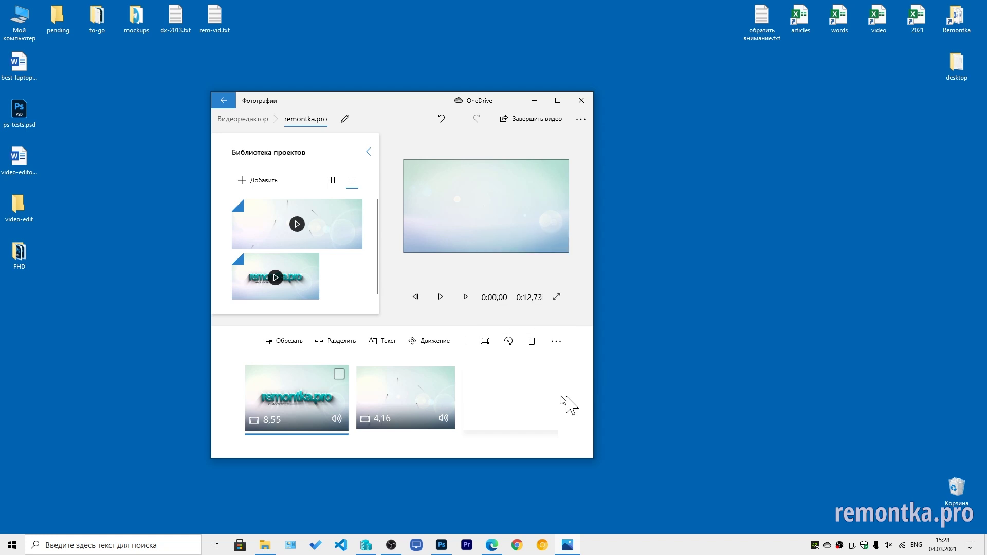
Reposition the editor window, examine the additional project options at a narrower width, and widen the window again
drag(595, 394, 890, 402)
drag(601, 105, 479, 114)
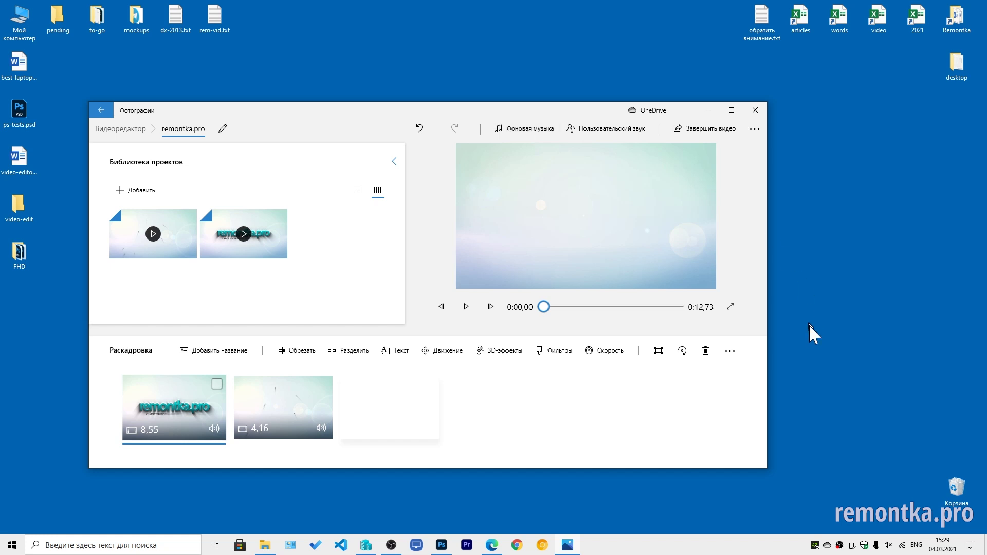
drag(766, 350, 511, 346)
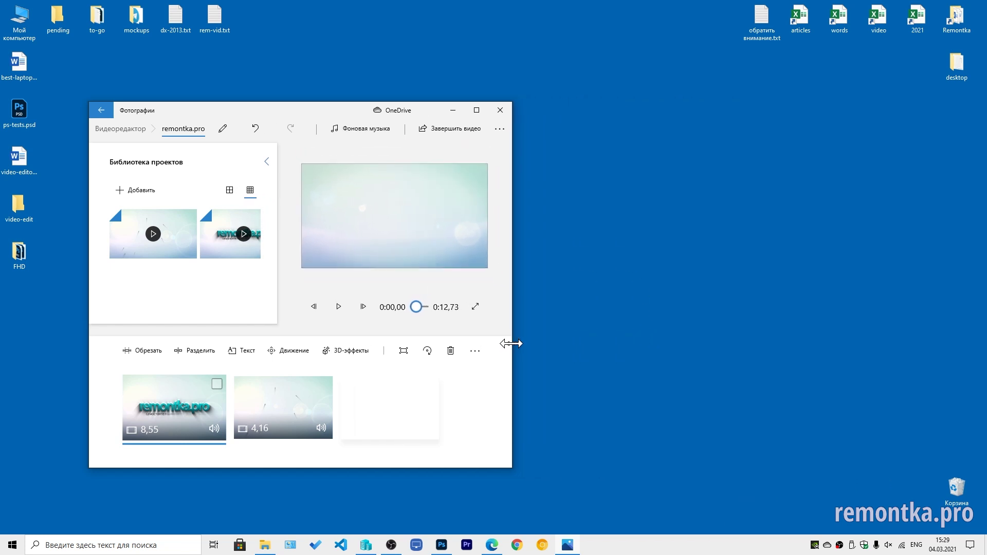
click(500, 128)
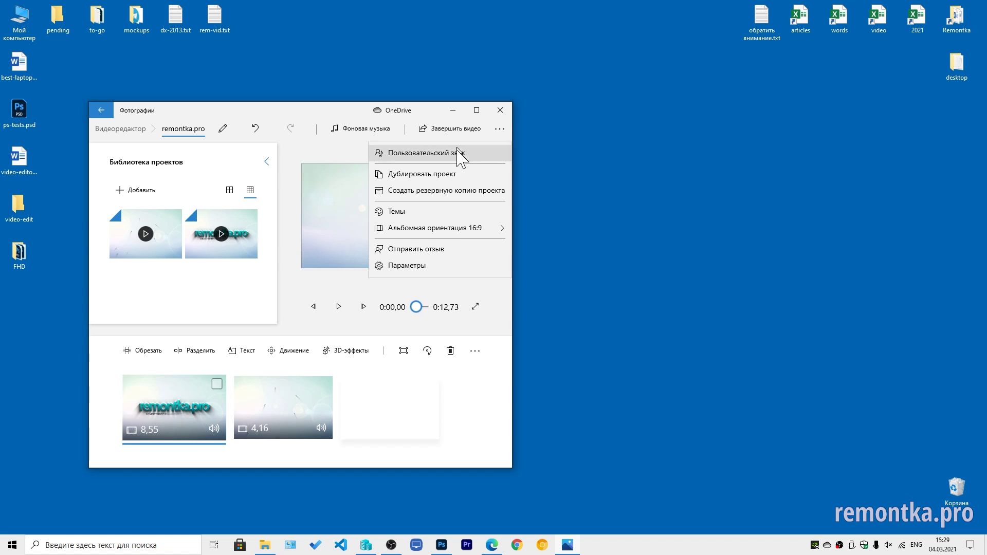
drag(512, 374, 840, 372)
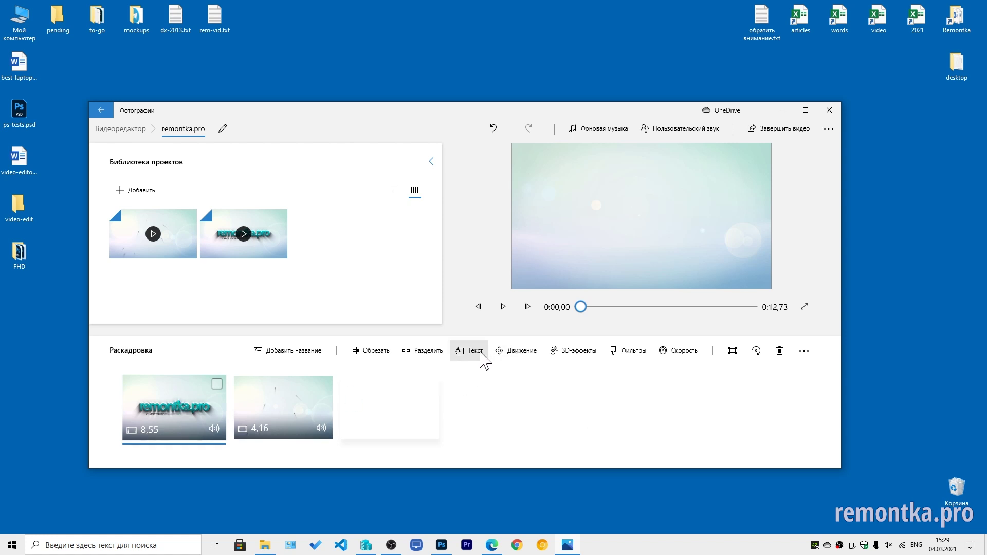
Open the first storyboard clip for text editing and add the title "remontka" in the Радость animated style
click(286, 412)
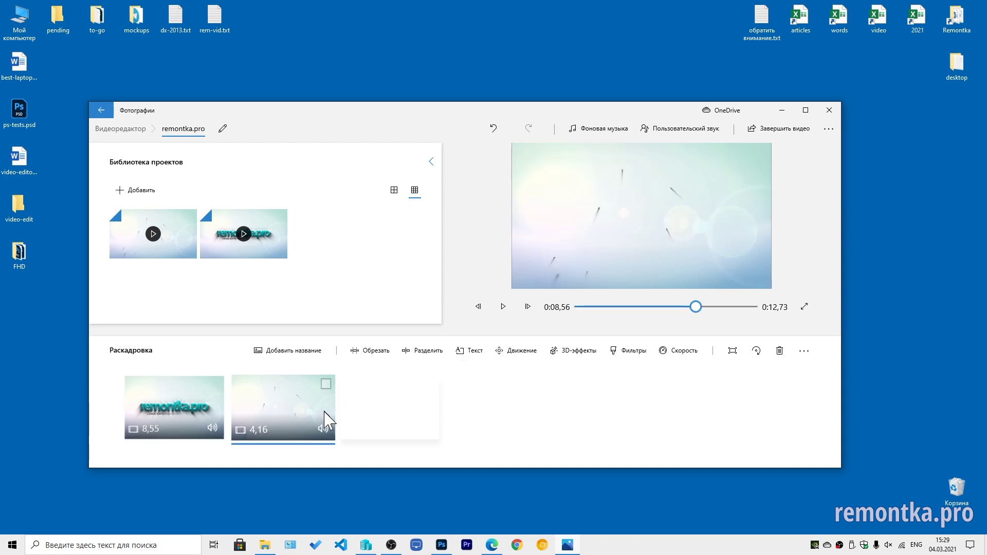
click(197, 416)
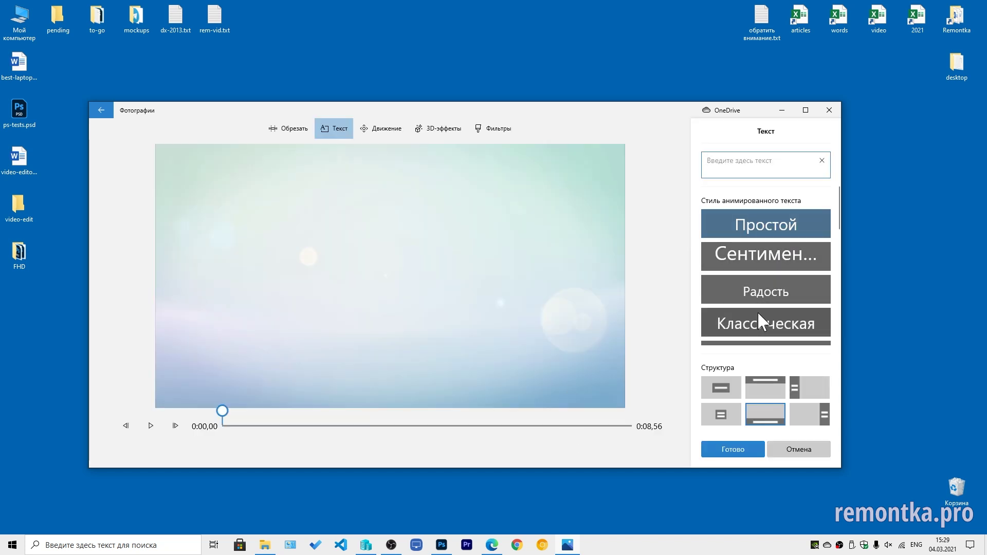
click(768, 302)
click(748, 159)
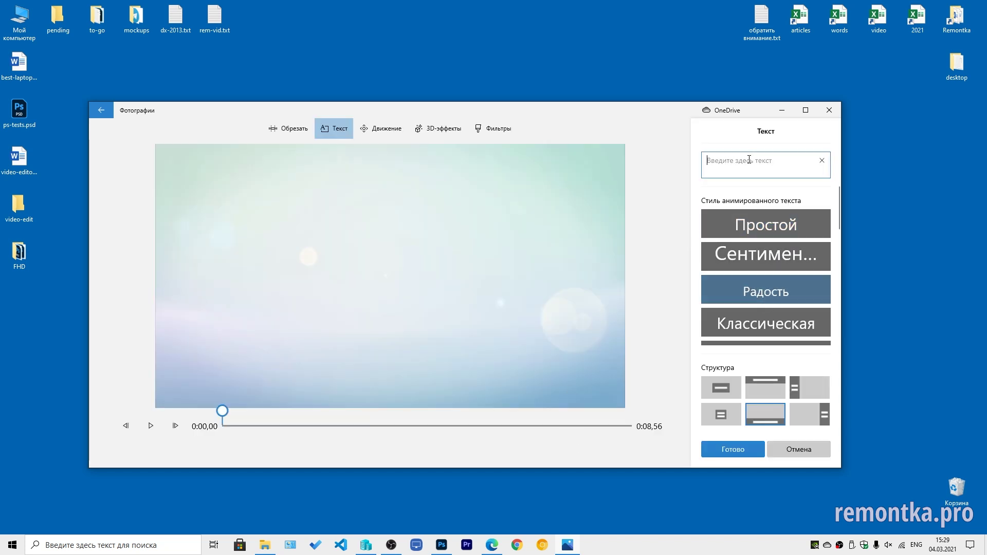
text(re)
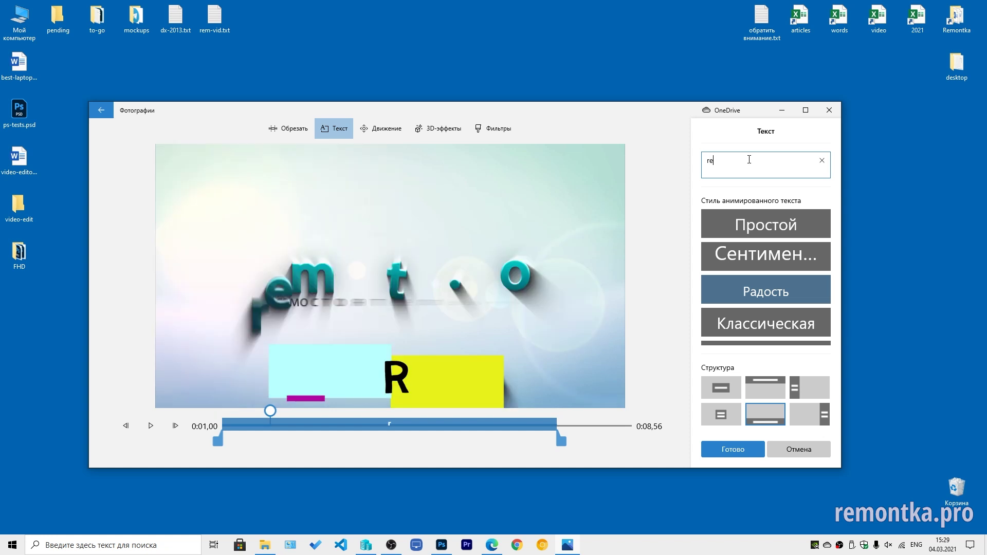
text(montka)
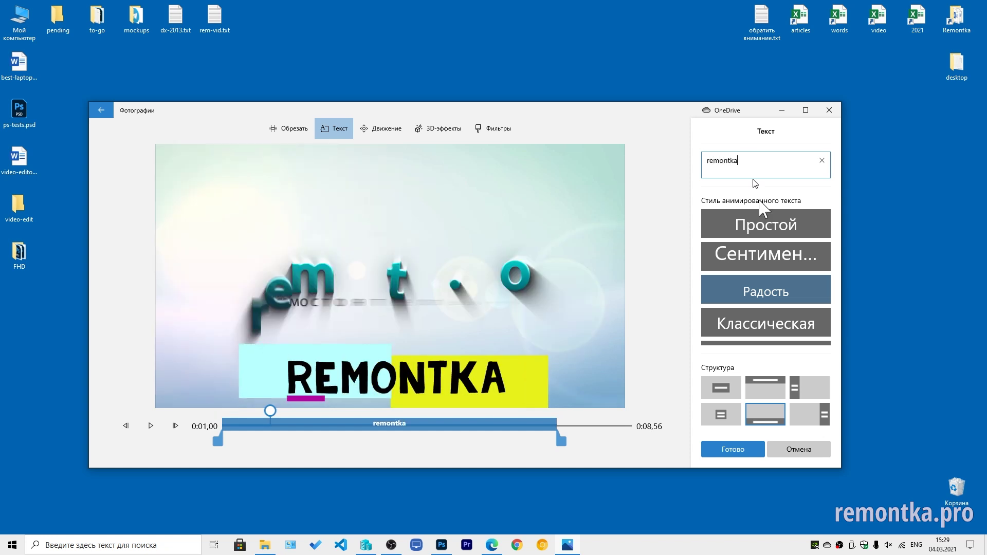
Centre the title in the frame with its start at 1 second, and preview it at 4.10 seconds
click(719, 395)
drag(221, 440, 267, 451)
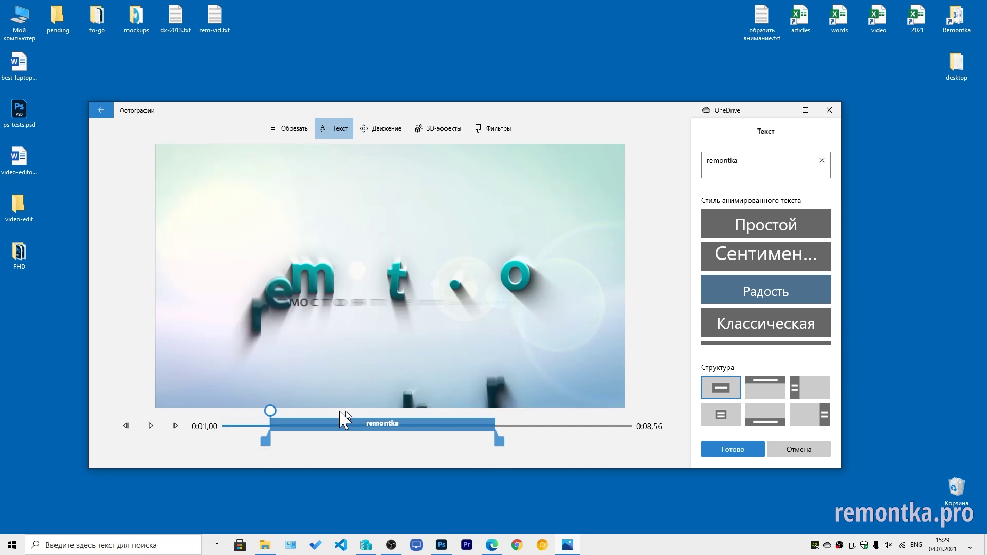
drag(270, 410, 420, 417)
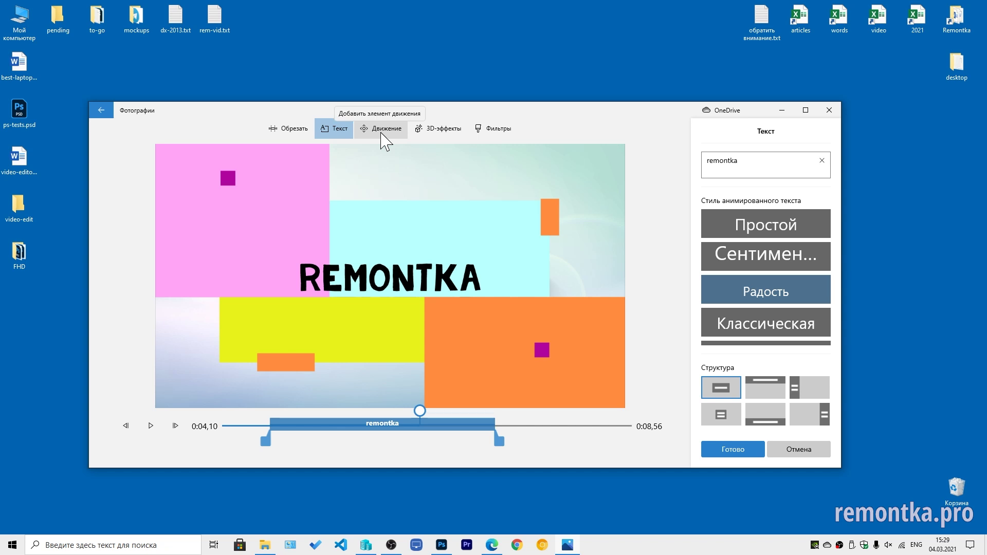
Add the Бушующий огонь 3D effect at 4.10 seconds, place it over the lower part of the logo and enlarge it
click(447, 133)
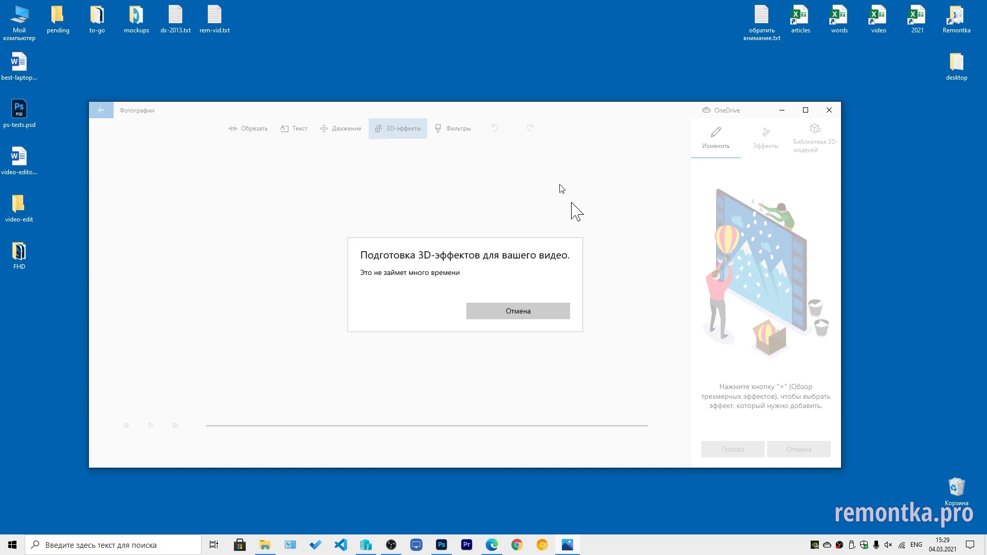
scroll(799, 283, down, 8)
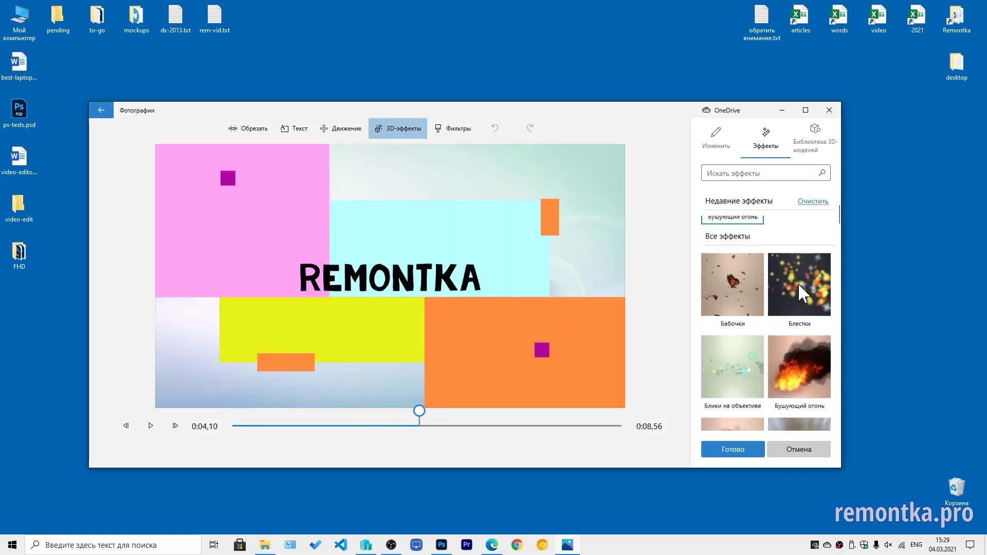
scroll(799, 288, up, 3)
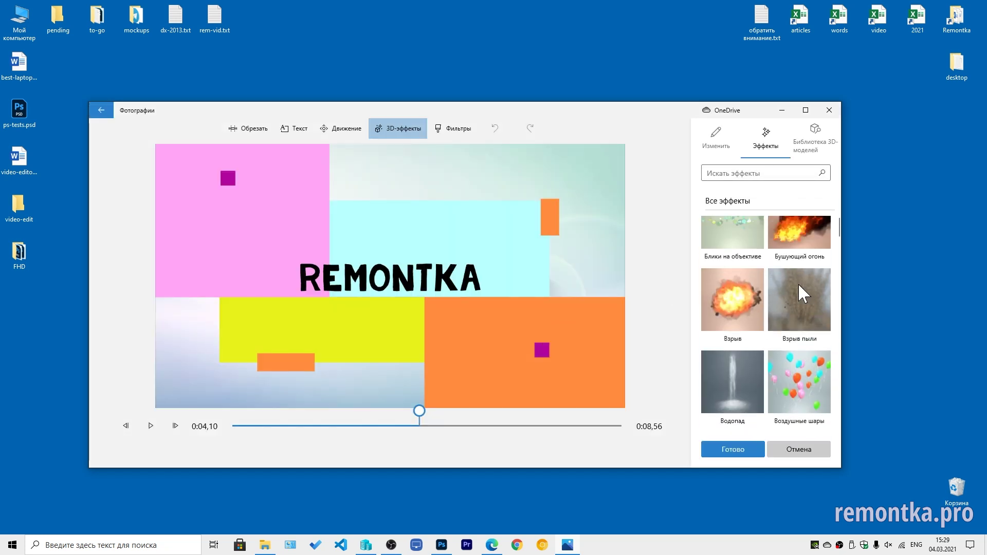
click(798, 284)
click(733, 256)
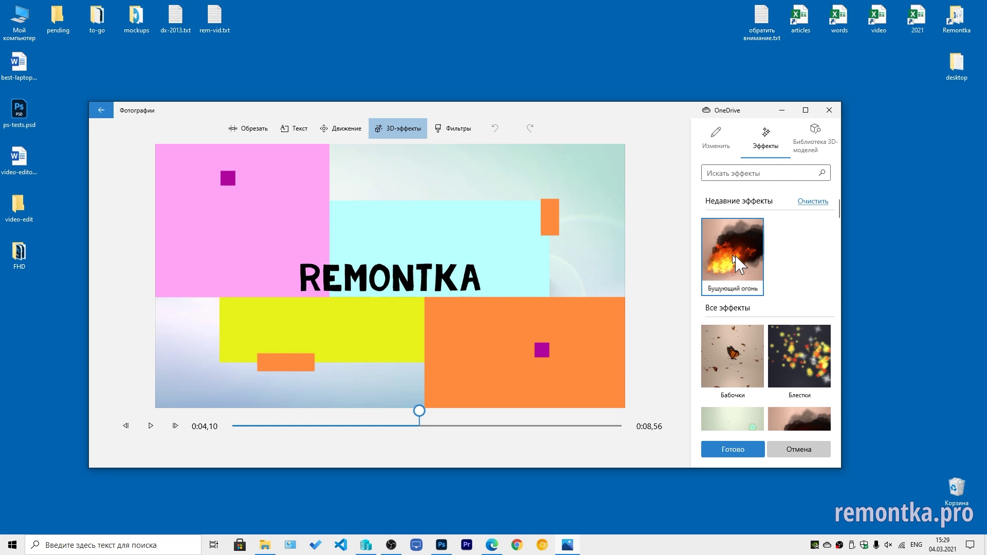
drag(320, 308, 275, 342)
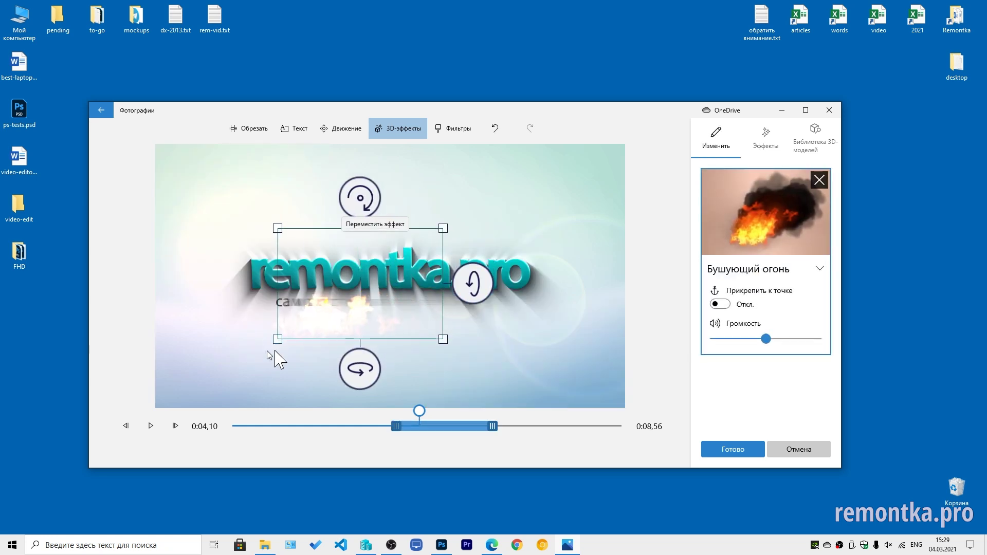
drag(447, 338, 524, 396)
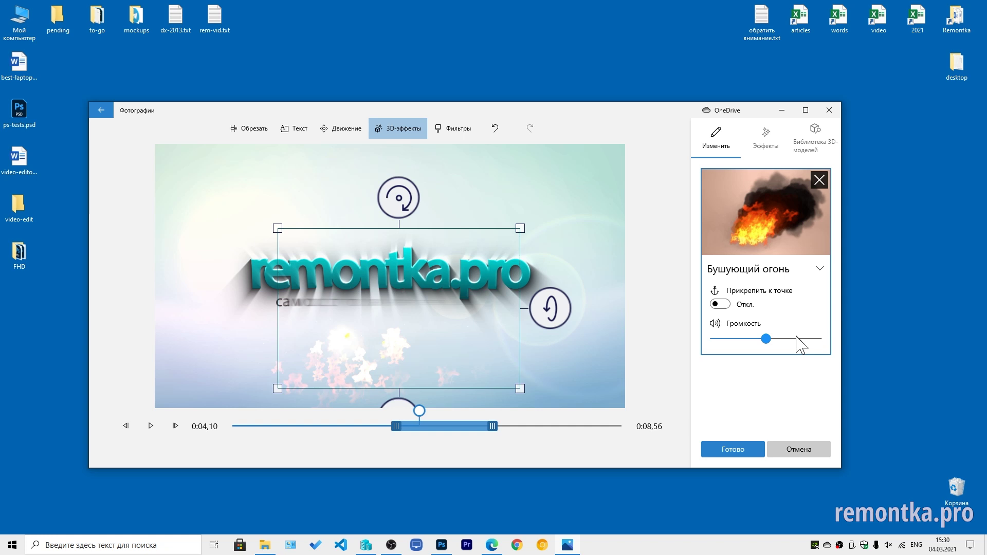
Try the Деним and Энергия filters on the first clip and discard the unsaved edits, returning to the storyboard
click(456, 131)
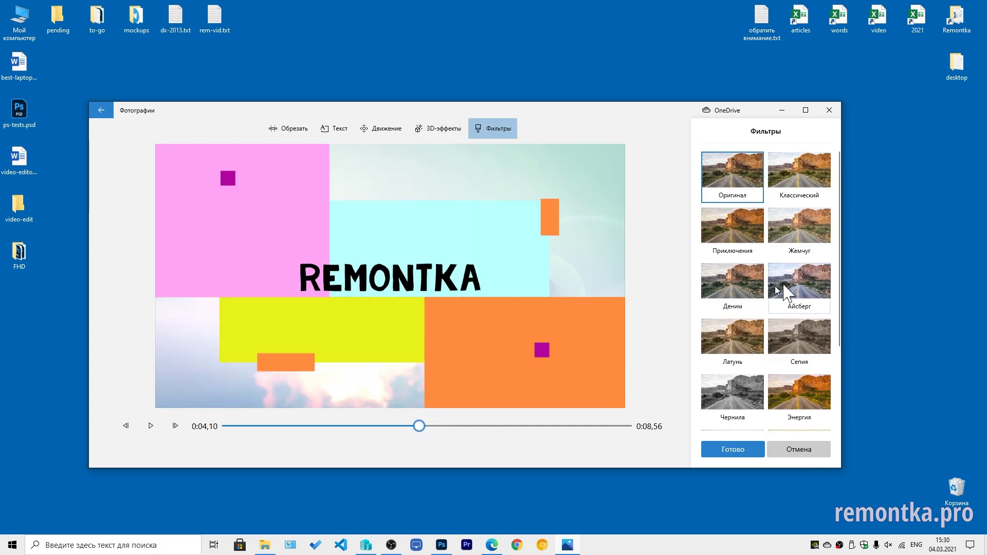
click(733, 276)
drag(229, 426, 314, 433)
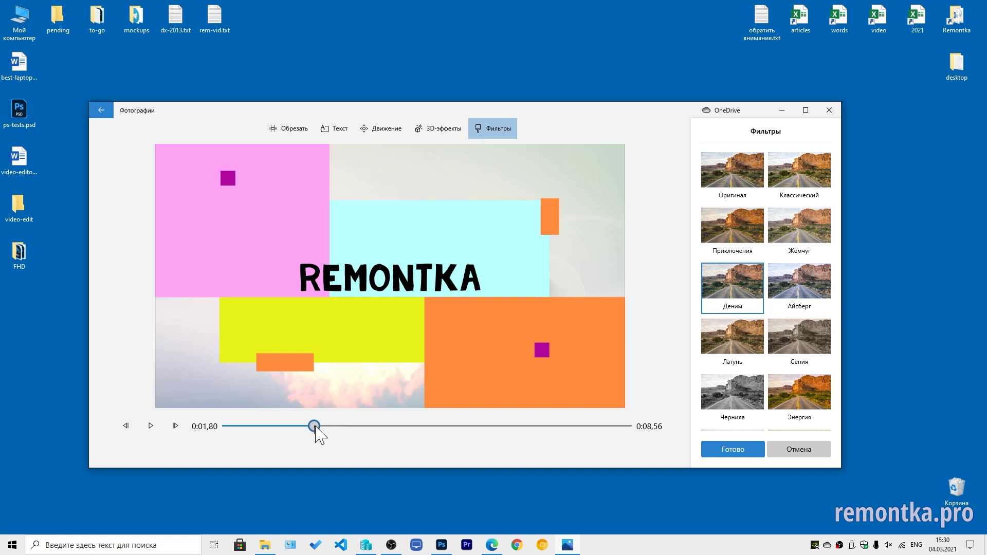
click(775, 394)
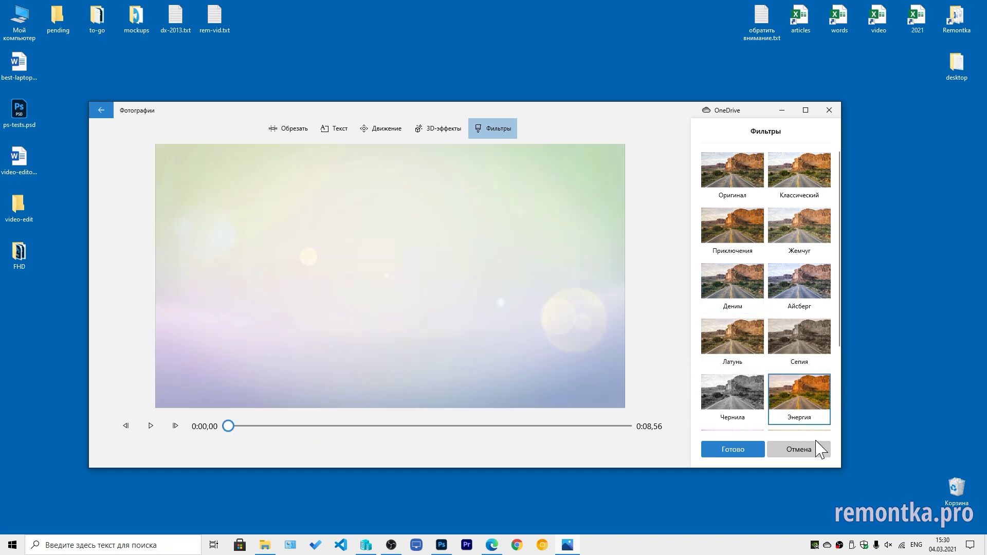
click(99, 112)
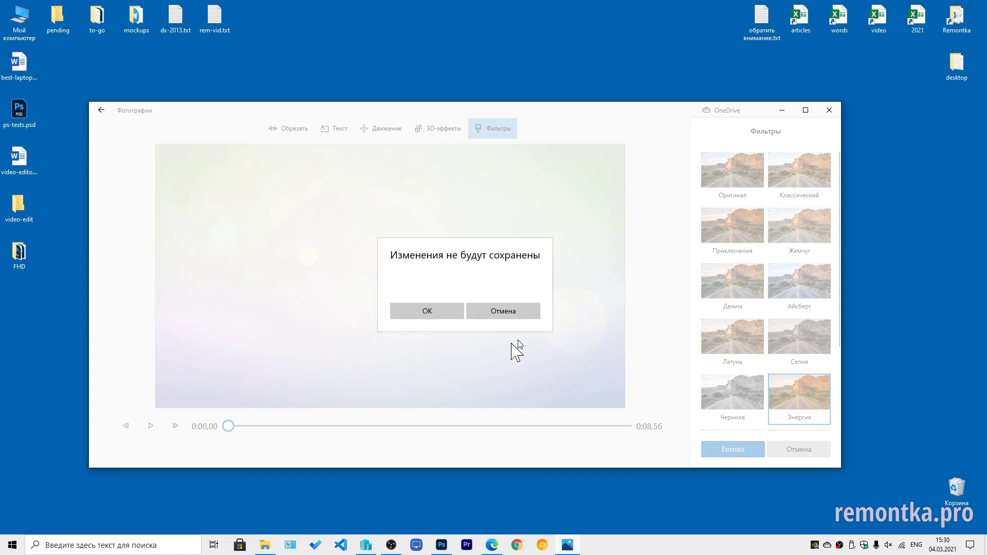
click(435, 315)
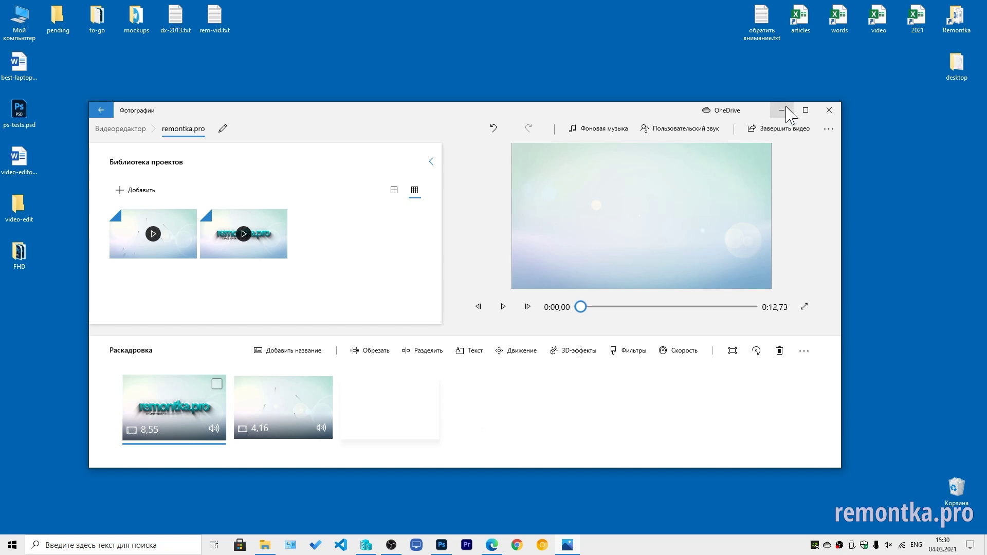
Open the export settings for the finished video and expand the additional options
click(781, 130)
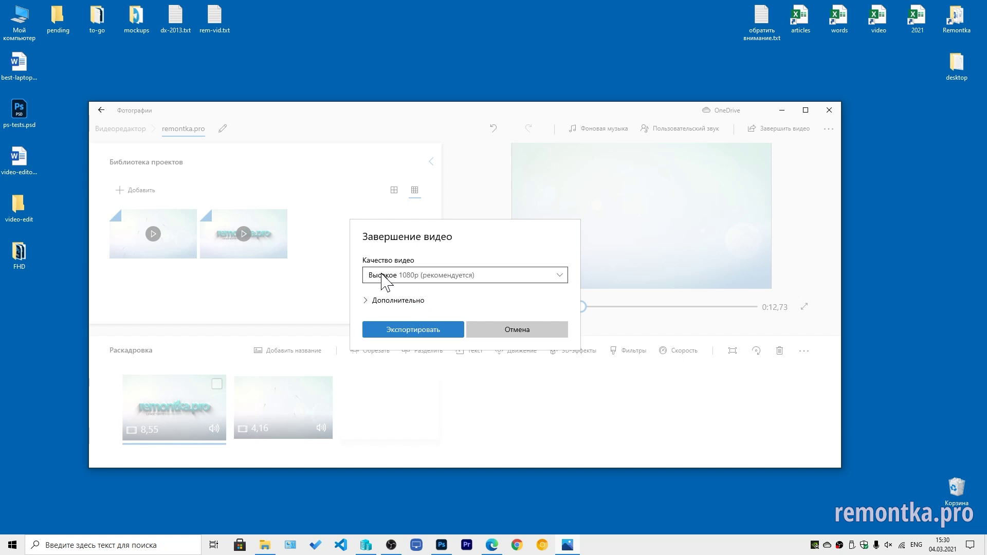
click(418, 301)
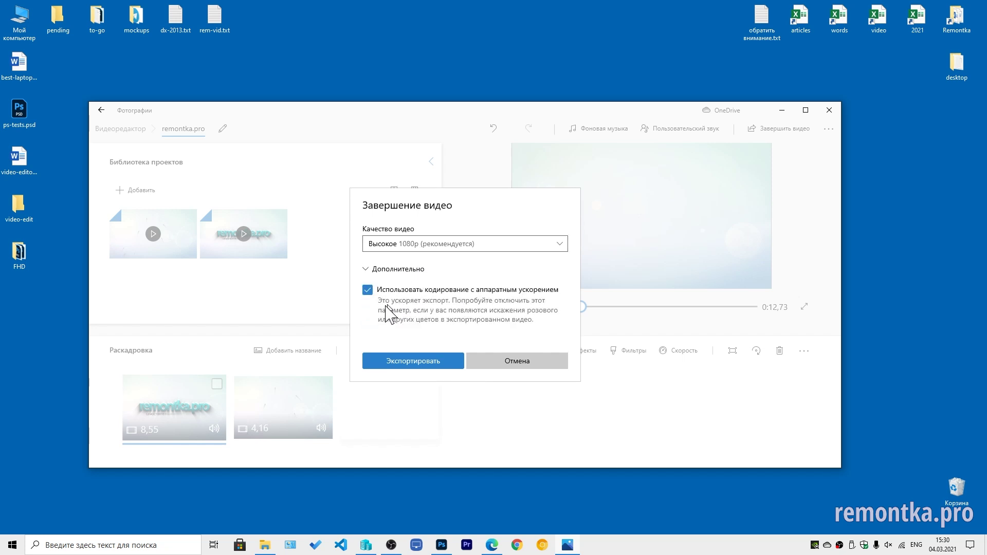